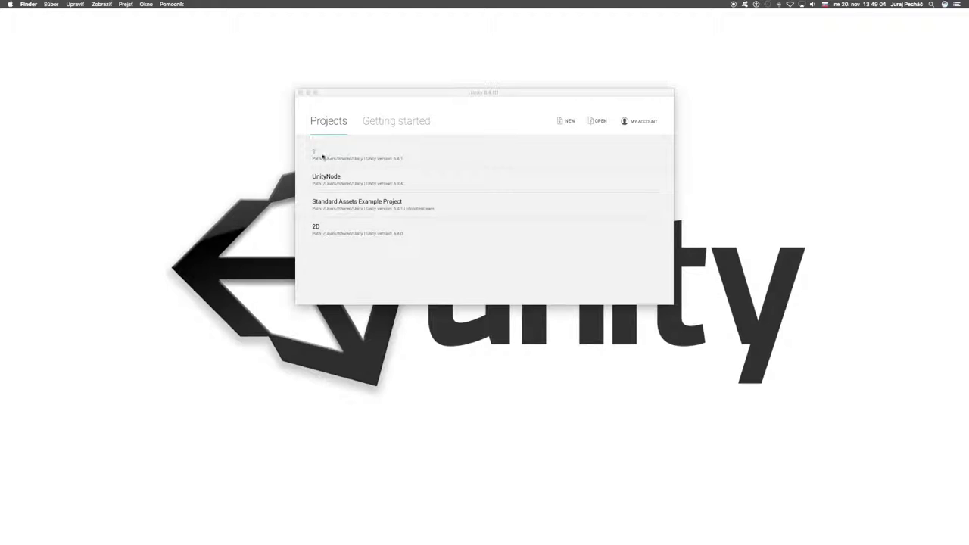
Open the T project from the launcher so the _Complete-Game scene loads.
{"action": "left_click", "coordinate": [316, 155]}
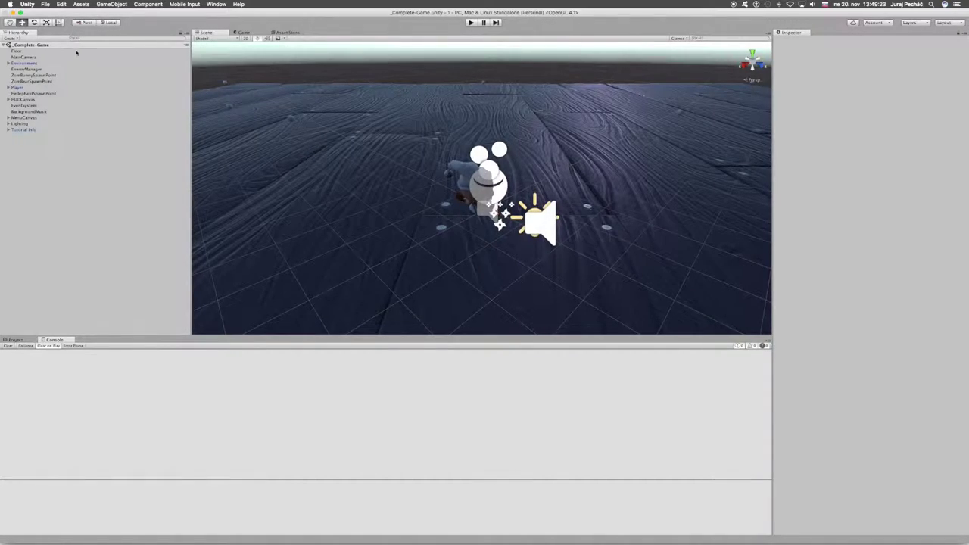
{"action": "left_click", "coordinate": [45, 4]}
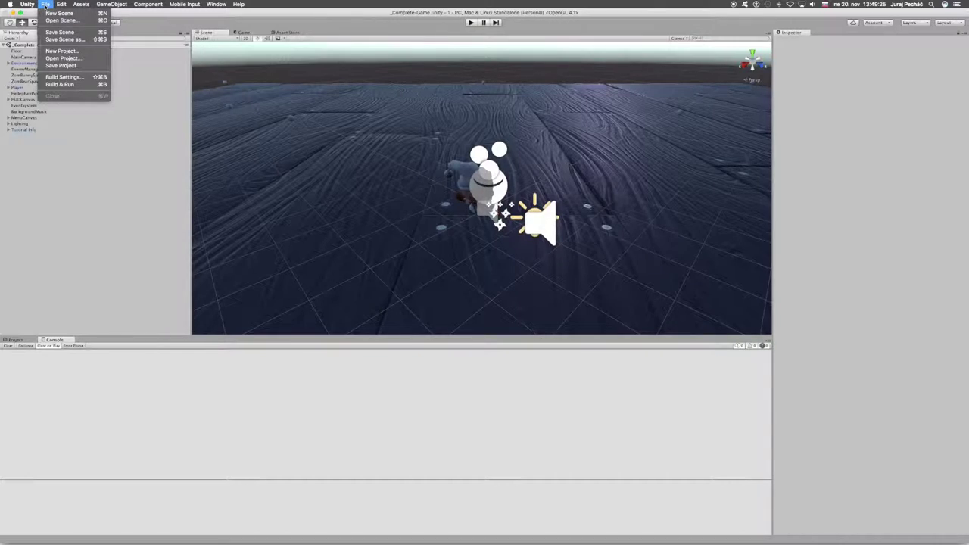
Create a fresh Untitled scene via File > New Scene.
{"action": "left_click", "coordinate": [53, 13]}
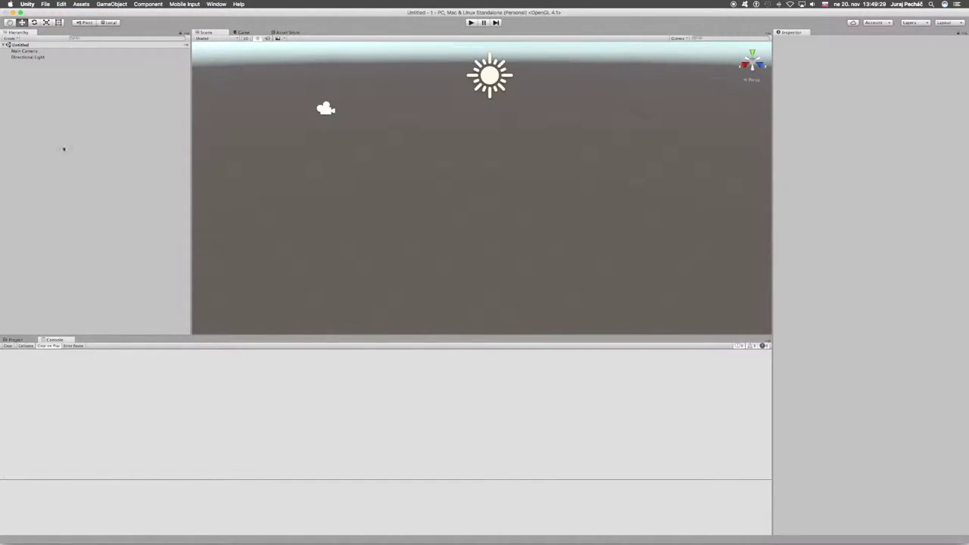
Add a 3D Cube in the Hierarchy, then a 3D Sphere parented under the Cube.
{"action": "right_click", "coordinate": [43, 110]}
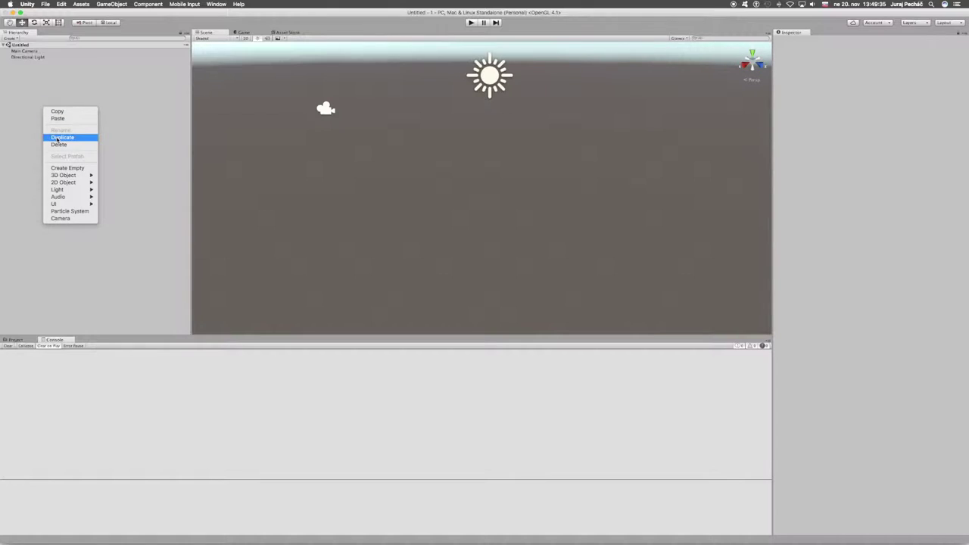
{"action": "mouse_move", "coordinate": [69, 177]}
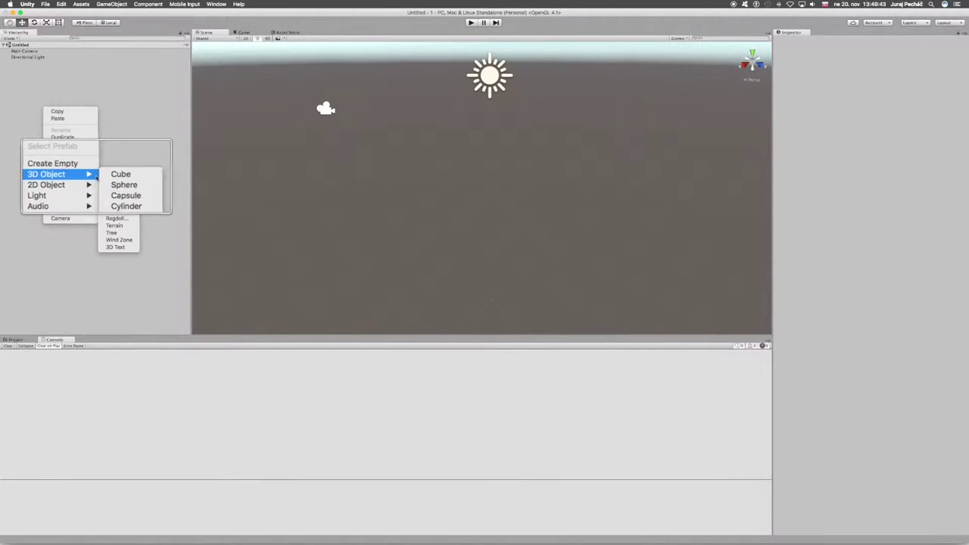
{"action": "left_click", "coordinate": [110, 176]}
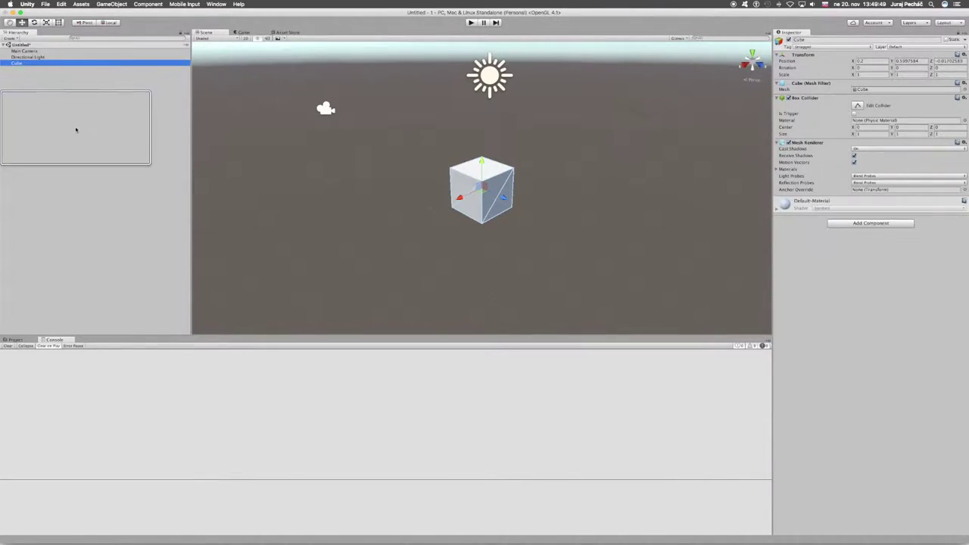
{"action": "right_click", "coordinate": [76, 113]}
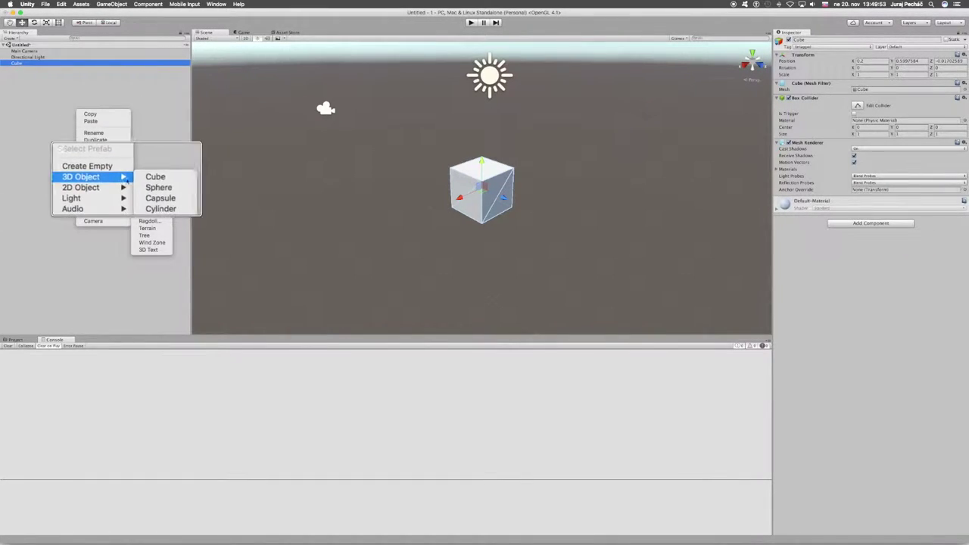
{"action": "left_click", "coordinate": [148, 184]}
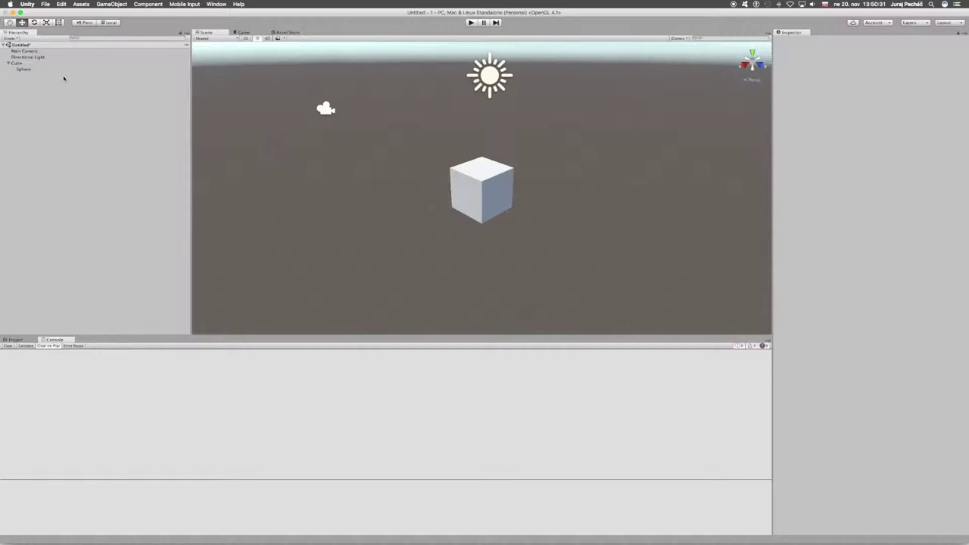
{"action": "left_click", "coordinate": [25, 69]}
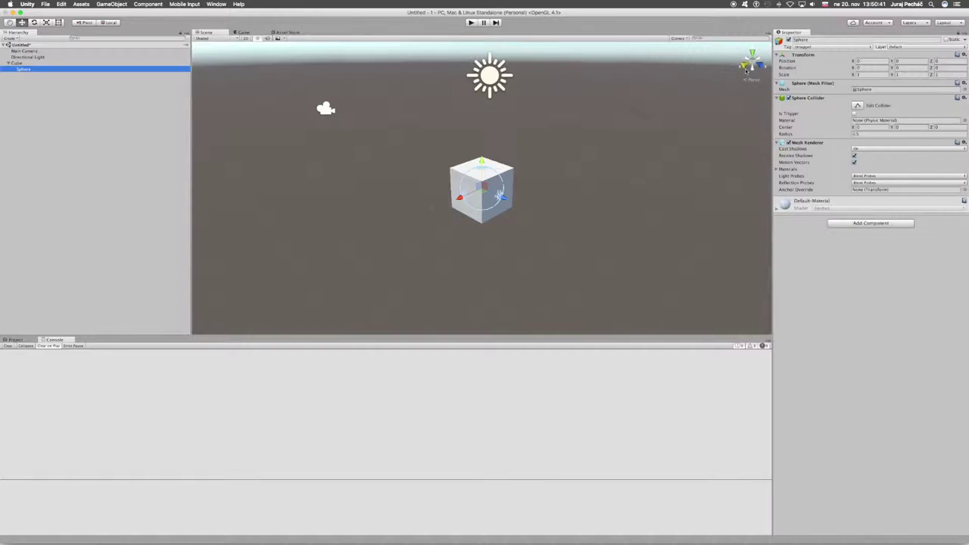
Drag the child Sphere out of the Cube so it sits to the left.
{"action": "left_click", "coordinate": [459, 199]}
{"action": "left_click_drag", "start_coordinate": [460, 198], "coordinate": [411, 215]}
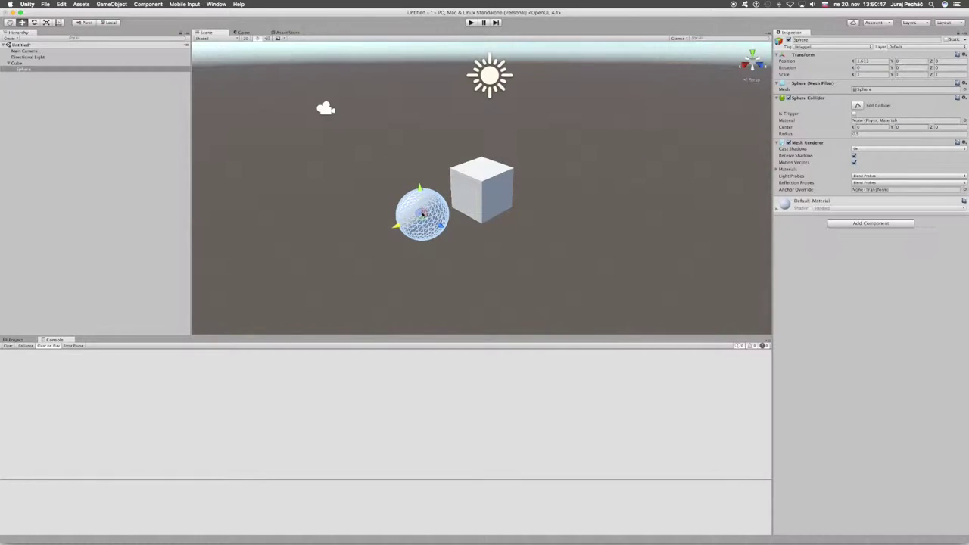
{"action": "left_click_drag", "start_coordinate": [854, 61], "coordinate": [870, 61]}
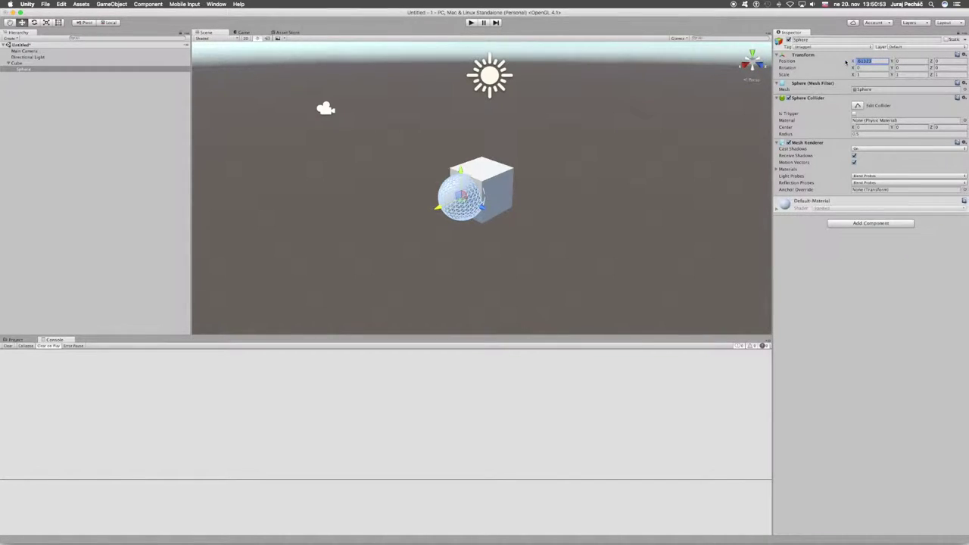
{"action": "left_click_drag", "start_coordinate": [844, 60], "coordinate": [845, 61]}
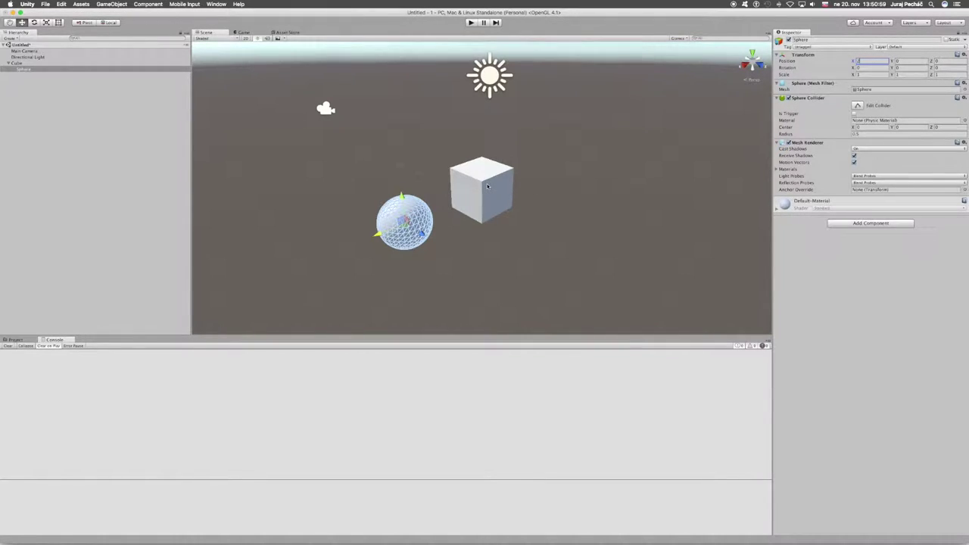
Move the Cube toward the camera so its child Sphere follows.
{"action": "left_click", "coordinate": [18, 64]}
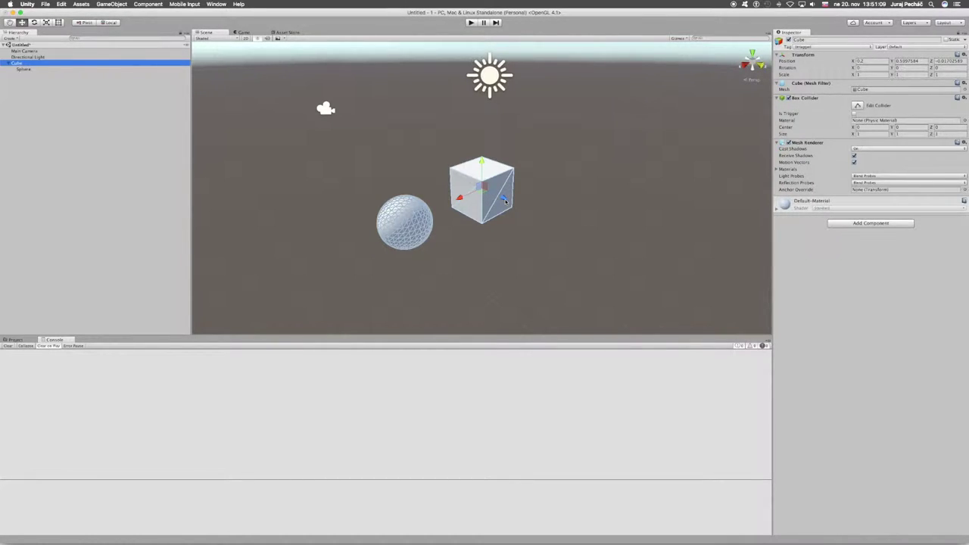
{"action": "mouse_move", "coordinate": [505, 198]}
{"action": "left_mouse_down"}
{"action": "mouse_move", "coordinate": [538, 225]}
{"action": "mouse_move", "coordinate": [451, 193]}
{"action": "mouse_move", "coordinate": [377, 142]}
{"action": "left_mouse_up"}
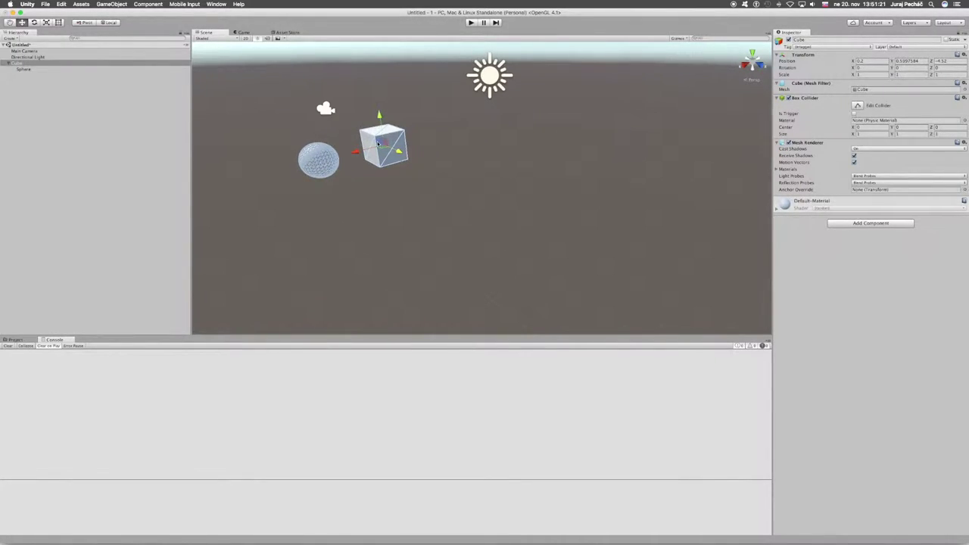
{"action": "left_click", "coordinate": [25, 69]}
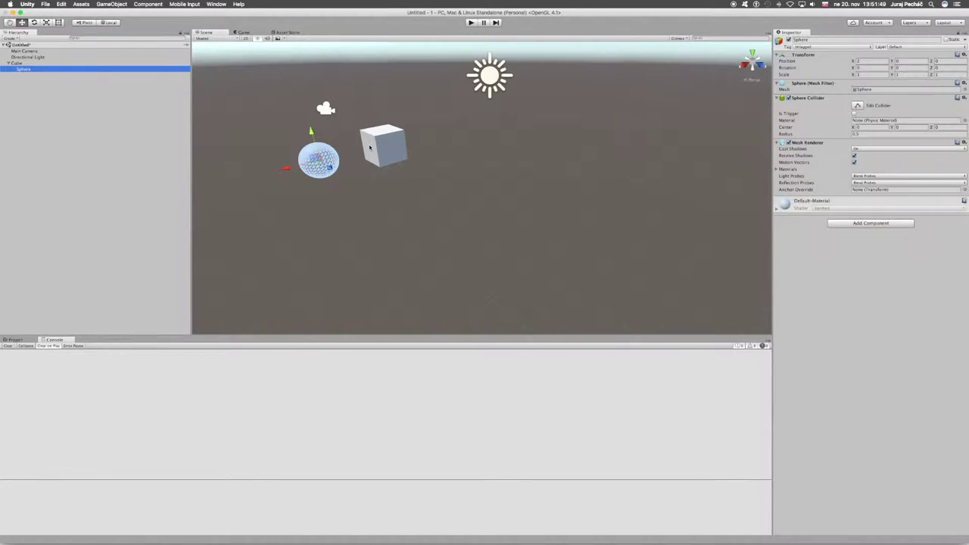
Reposition the Cube with its child, then move the Sphere and set its Position Z to -2.
{"action": "left_click", "coordinate": [16, 63]}
{"action": "mouse_move", "coordinate": [402, 154]}
{"action": "left_mouse_down"}
{"action": "mouse_move", "coordinate": [474, 187]}
{"action": "mouse_move", "coordinate": [463, 182]}
{"action": "left_mouse_up"}
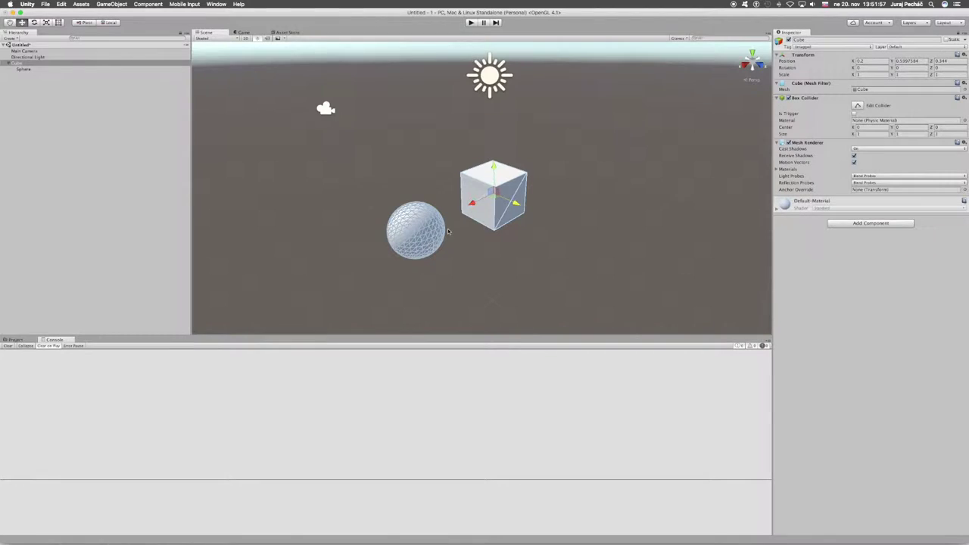
{"action": "left_click", "coordinate": [41, 71]}
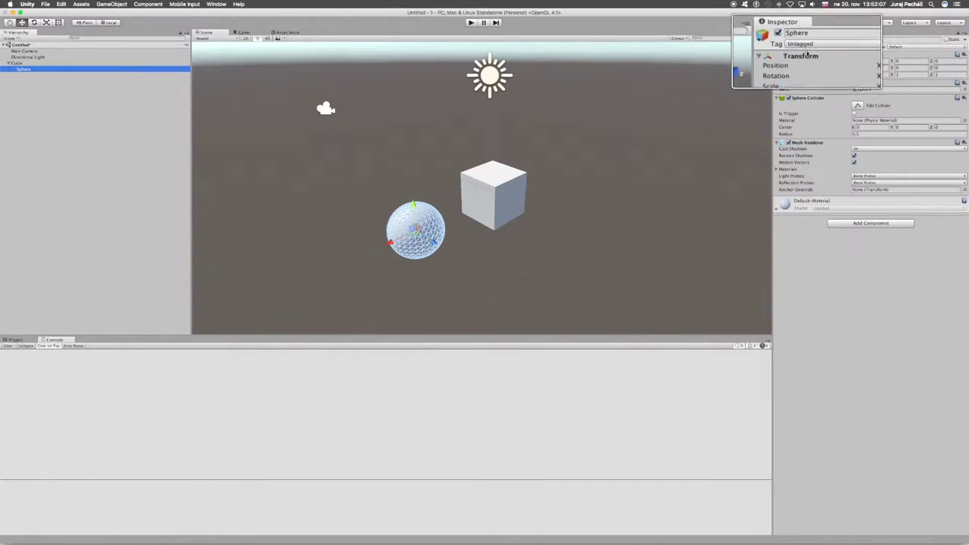
{"action": "mouse_move", "coordinate": [436, 238]}
{"action": "left_mouse_down"}
{"action": "mouse_move", "coordinate": [460, 253]}
{"action": "mouse_move", "coordinate": [438, 252]}
{"action": "mouse_move", "coordinate": [369, 216]}
{"action": "left_mouse_up"}
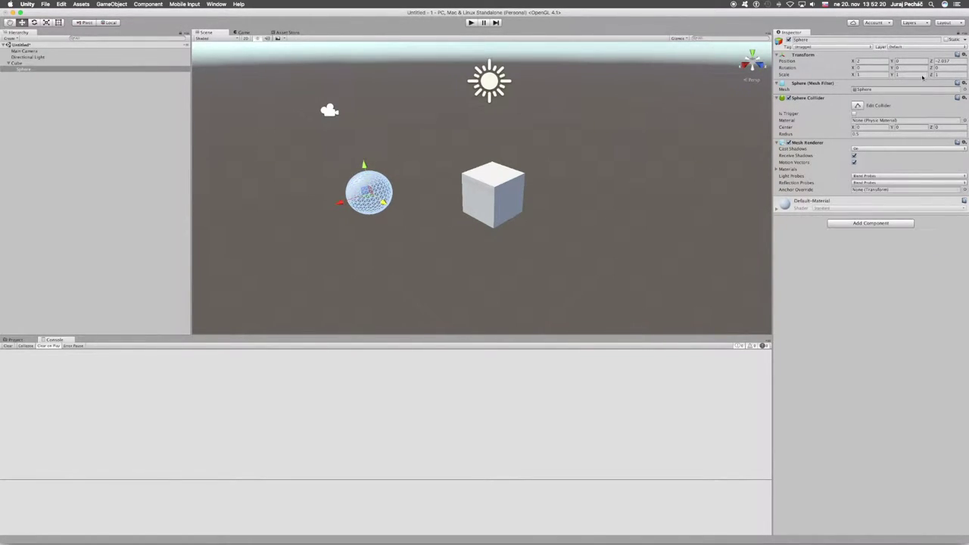
{"action": "left_click", "coordinate": [951, 61]}
{"action": "type", "text": "-"}
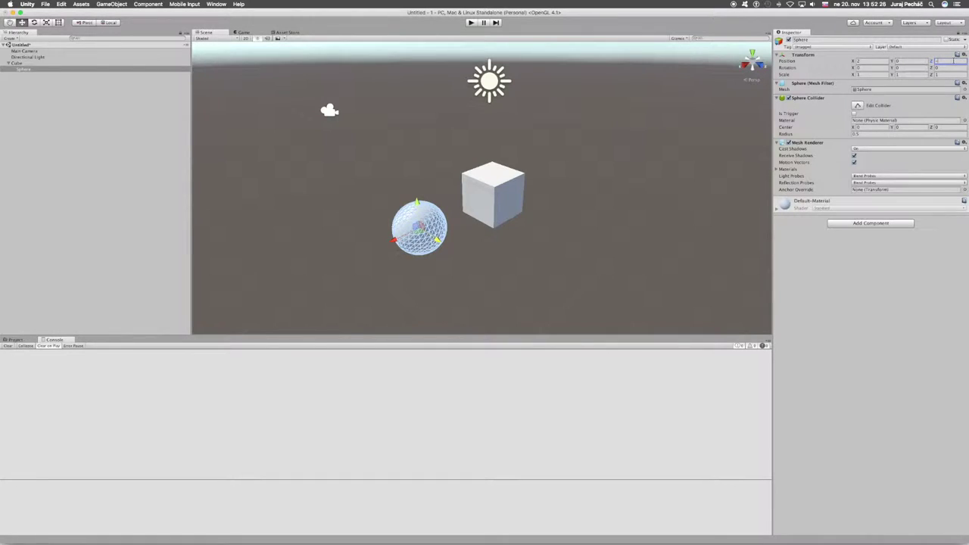
{"action": "type", "text": "2"}
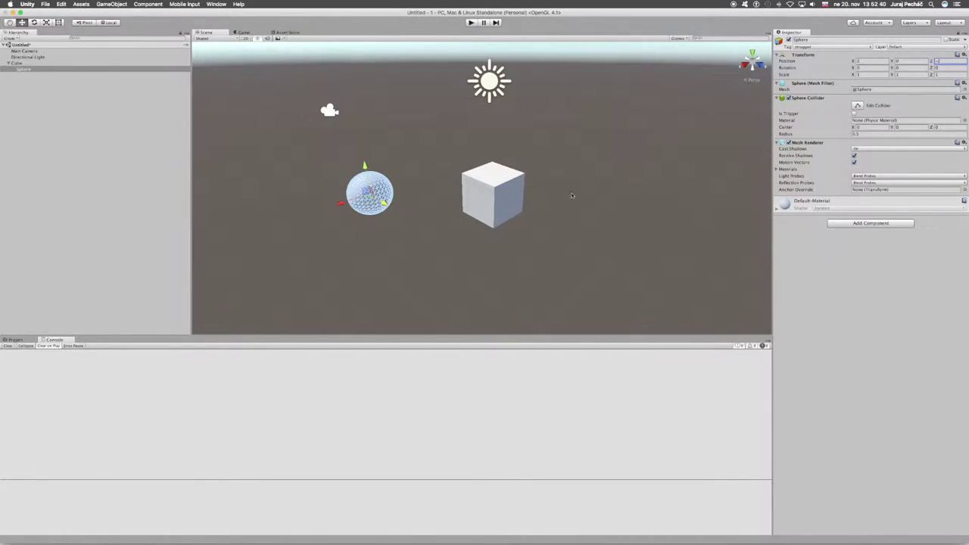
Stretch the Cube with the Scale tool to Scale Z 2, distorting the child Sphere.
{"action": "left_click", "coordinate": [20, 64]}
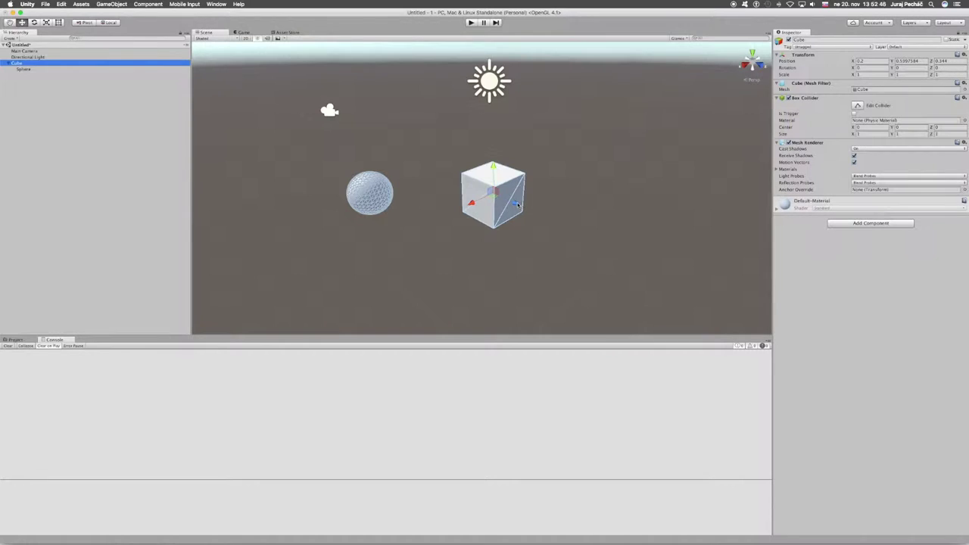
{"action": "mouse_move", "coordinate": [471, 203]}
{"action": "left_mouse_down"}
{"action": "mouse_move", "coordinate": [572, 165]}
{"action": "mouse_move", "coordinate": [471, 207]}
{"action": "left_mouse_up"}
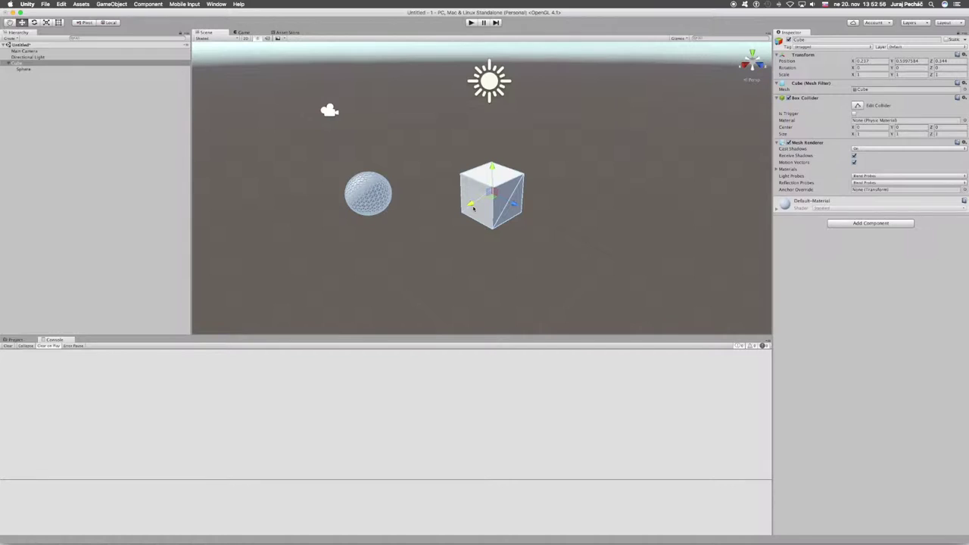
{"action": "left_click", "coordinate": [46, 22]}
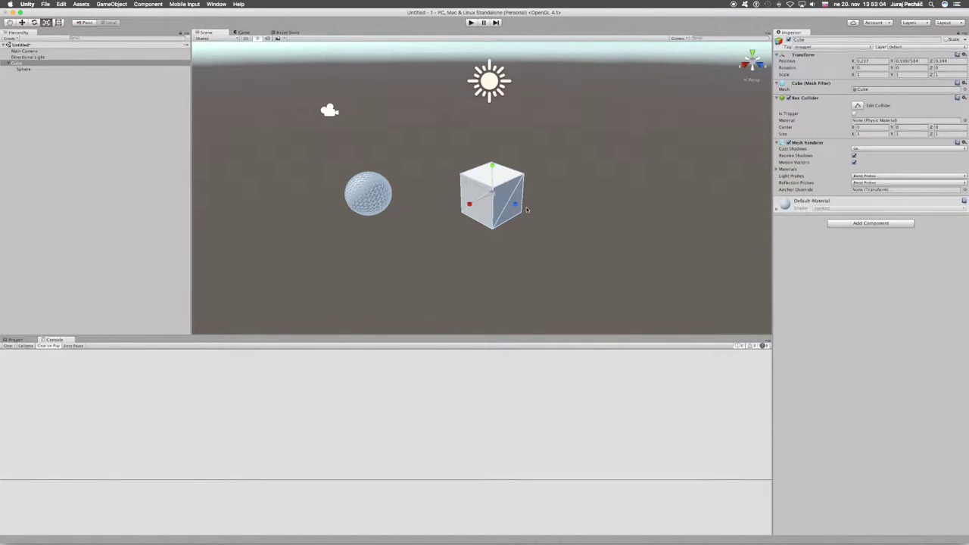
{"action": "left_click_drag", "start_coordinate": [518, 208], "coordinate": [542, 214]}
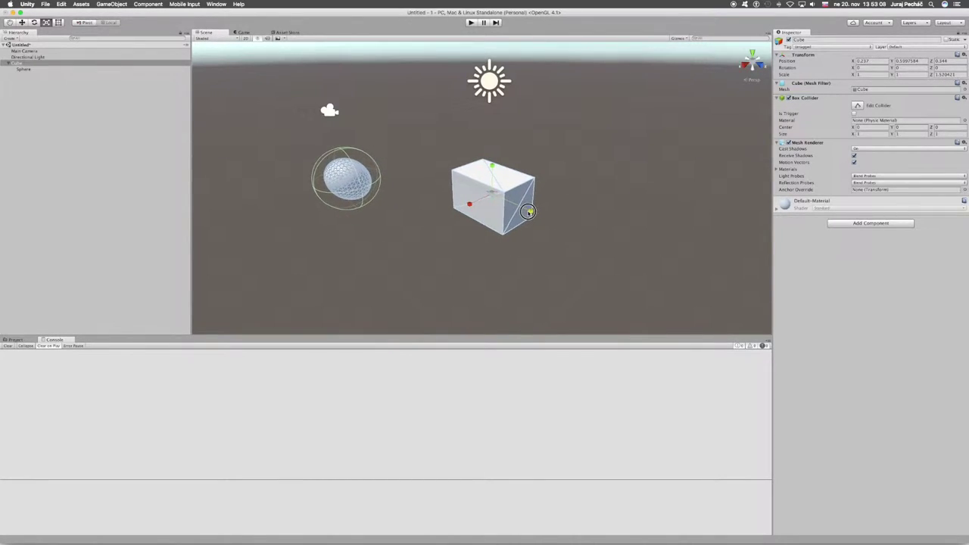
{"action": "left_click", "coordinate": [955, 75]}
{"action": "type", "text": "2"}
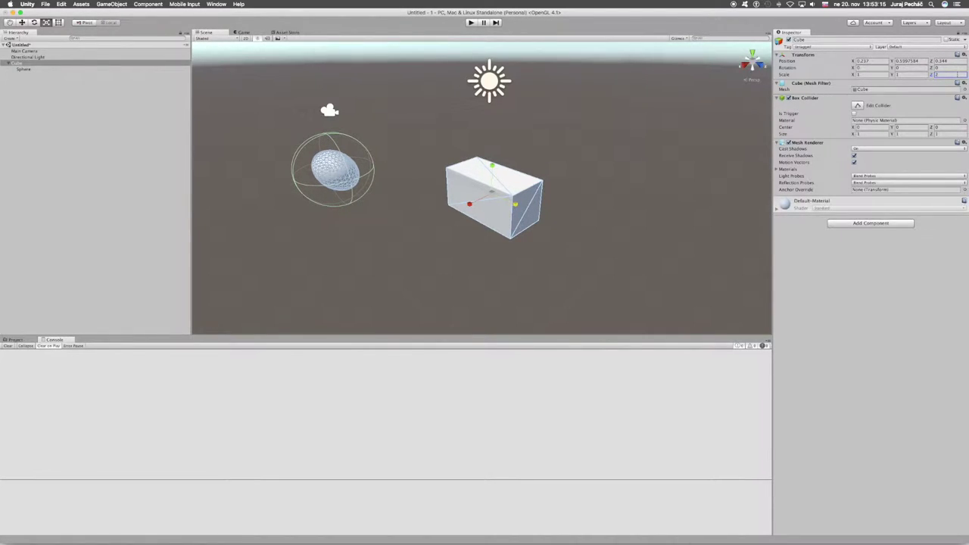
{"action": "left_click", "coordinate": [27, 70]}
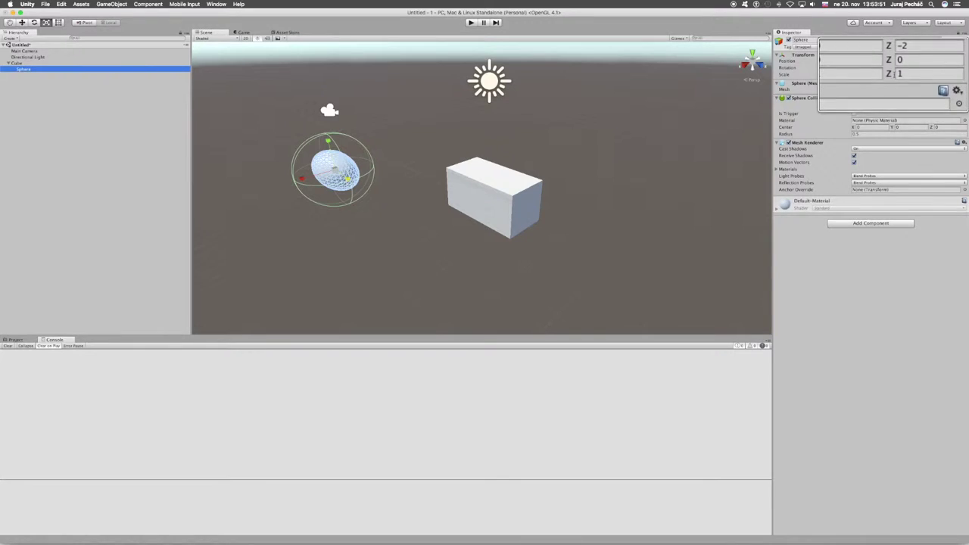
Set the Sphere's Scale Z to 2 in the Inspector.
{"action": "left_click", "coordinate": [895, 74]}
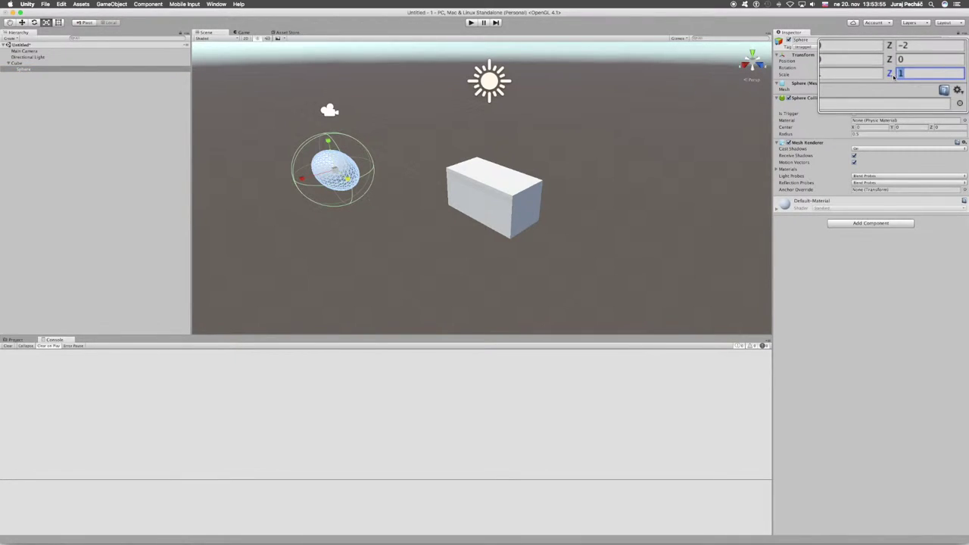
{"action": "type", "text": "2"}
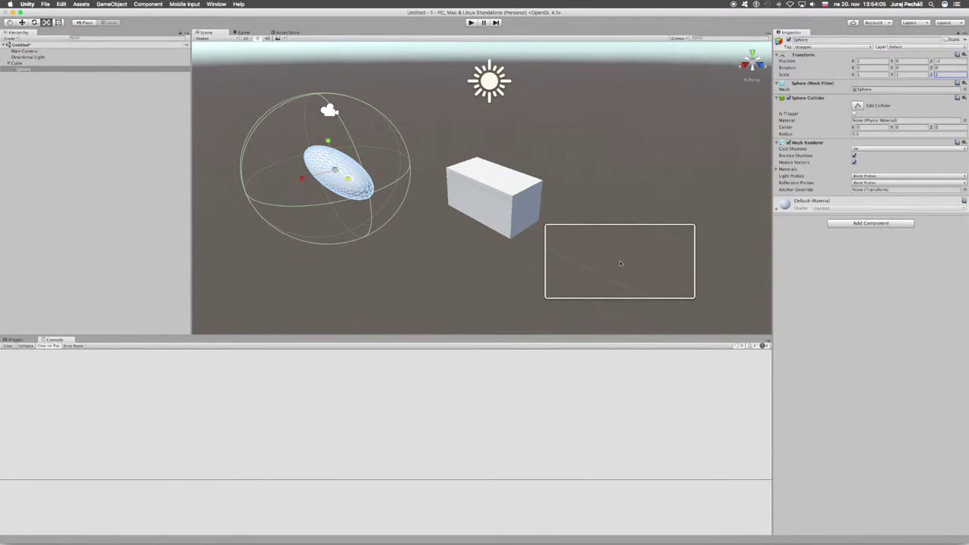
{"action": "left_click", "coordinate": [17, 63]}
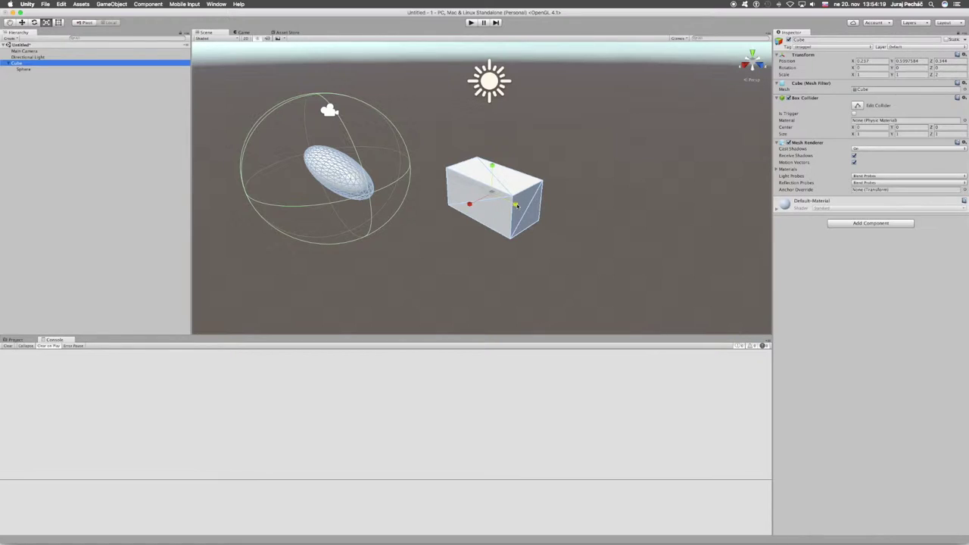
Return the Cube's Scale Z to 1 in the Inspector.
{"action": "left_click", "coordinate": [941, 74]}
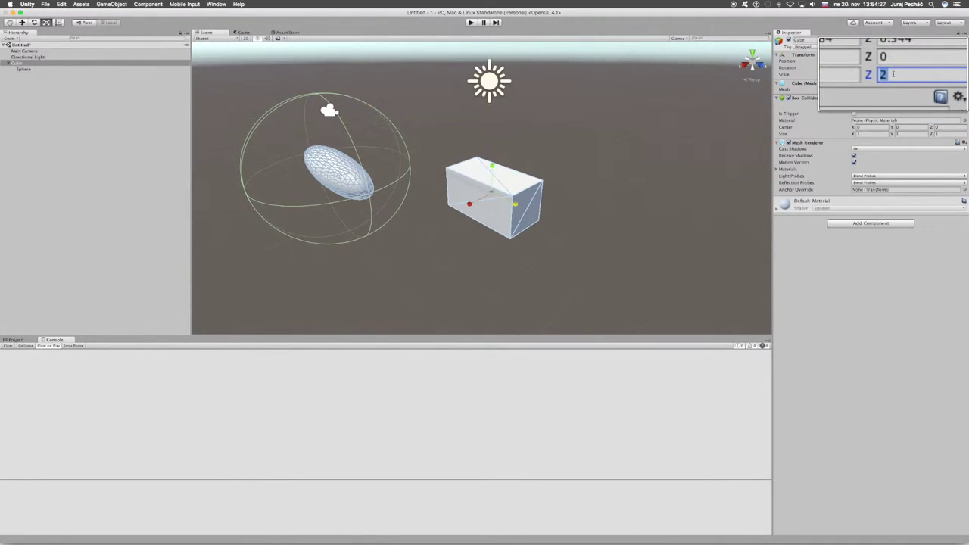
{"action": "type", "text": "1"}
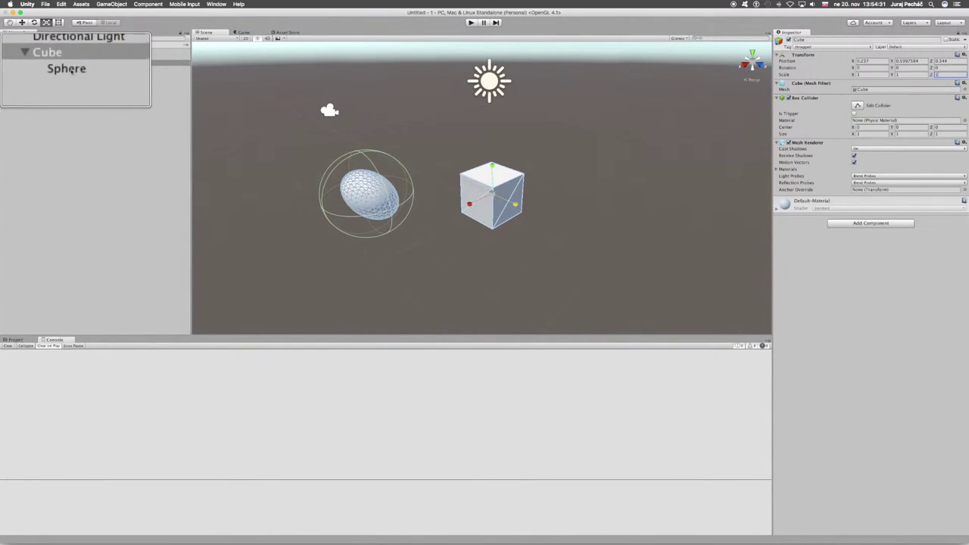
{"action": "left_click", "coordinate": [23, 69]}
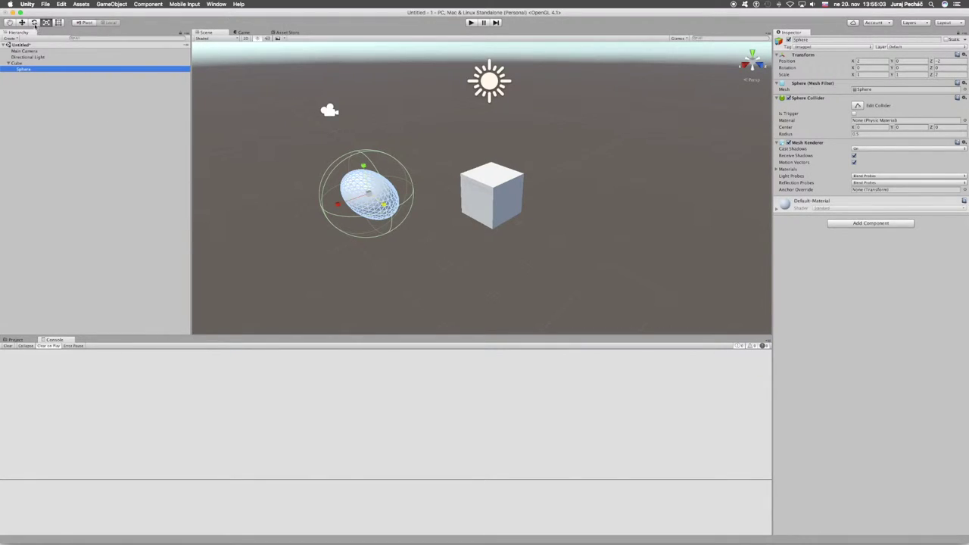
{"action": "left_click", "coordinate": [22, 63]}
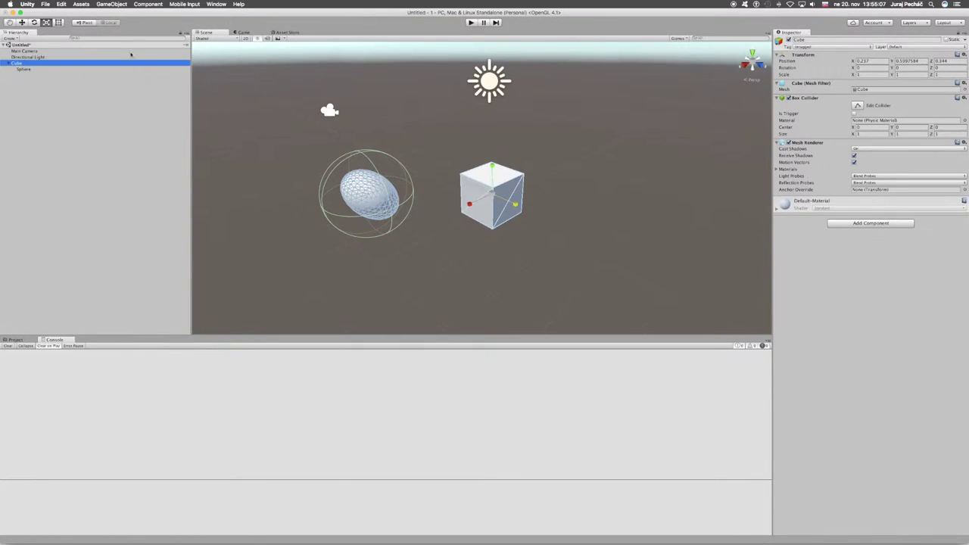
Rotate the Cube around its Y axis so the child Sphere orbits it.
{"action": "left_click", "coordinate": [34, 22]}
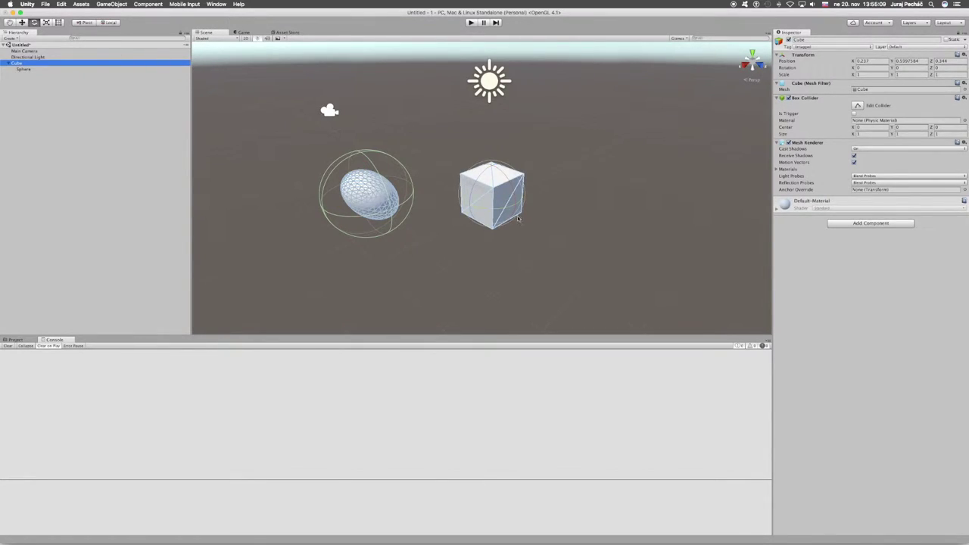
{"action": "mouse_move", "coordinate": [516, 203]}
{"action": "left_mouse_down"}
{"action": "mouse_move", "coordinate": [454, 207]}
{"action": "mouse_move", "coordinate": [560, 151]}
{"action": "left_mouse_up"}
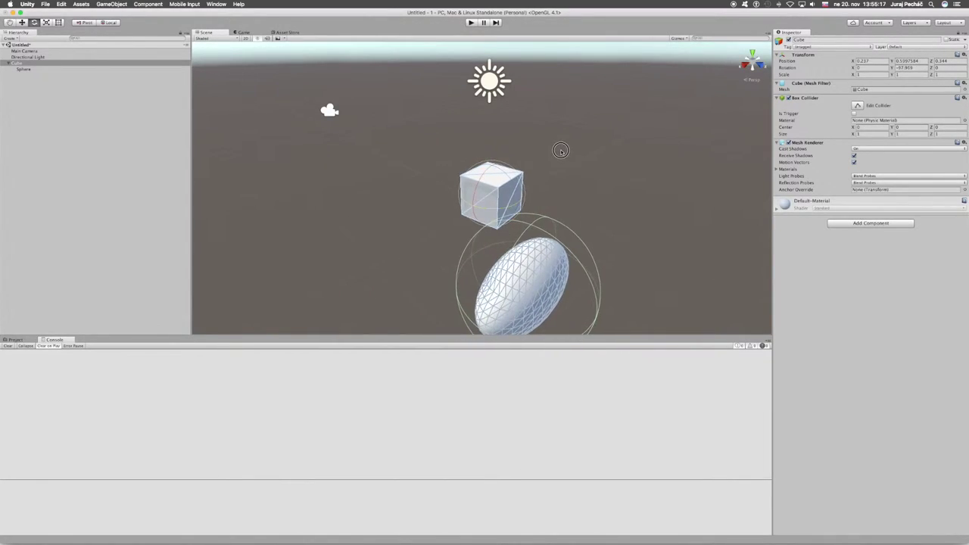
{"action": "left_click_drag", "start_coordinate": [560, 150], "coordinate": [504, 185]}
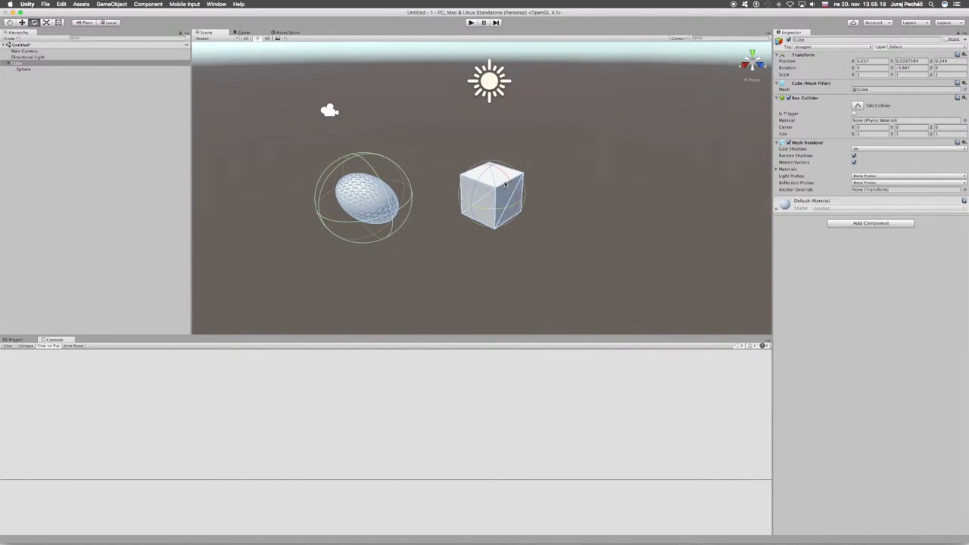
Rotate the Sphere alone to Y 77.521, then show the Project assets.
{"action": "left_click", "coordinate": [28, 69]}
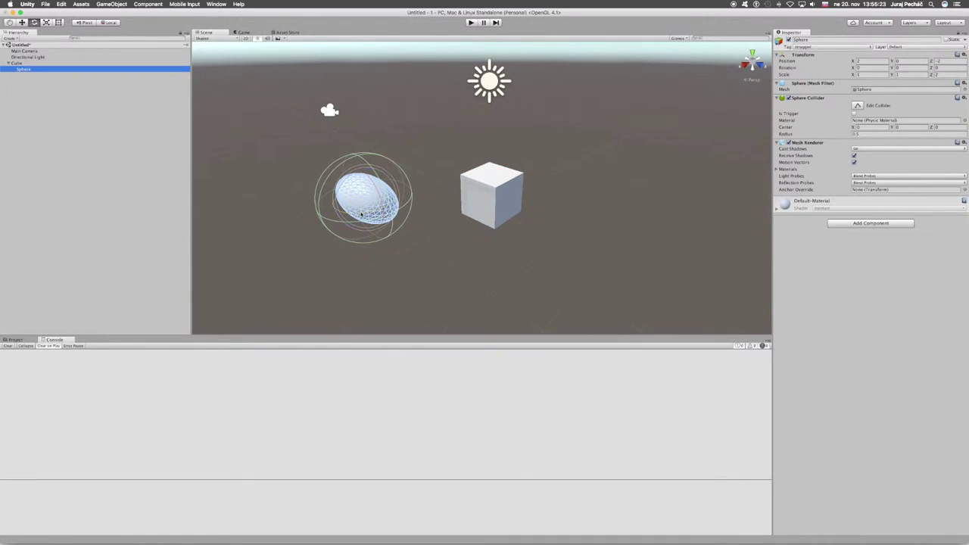
{"action": "left_click", "coordinate": [361, 213]}
{"action": "mouse_move", "coordinate": [361, 212]}
{"action": "left_mouse_down"}
{"action": "mouse_move", "coordinate": [397, 218]}
{"action": "mouse_move", "coordinate": [272, 218]}
{"action": "left_mouse_up"}
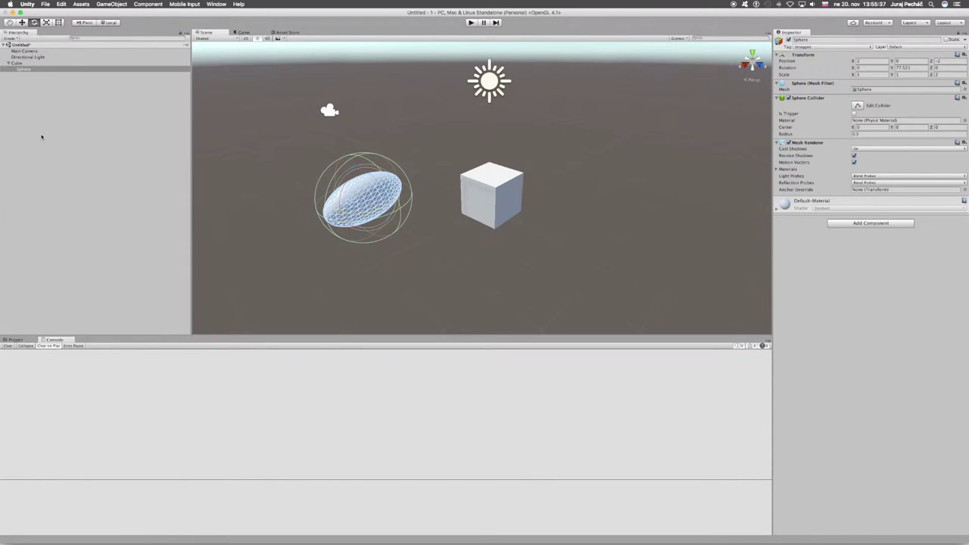
{"action": "left_click", "coordinate": [15, 339]}
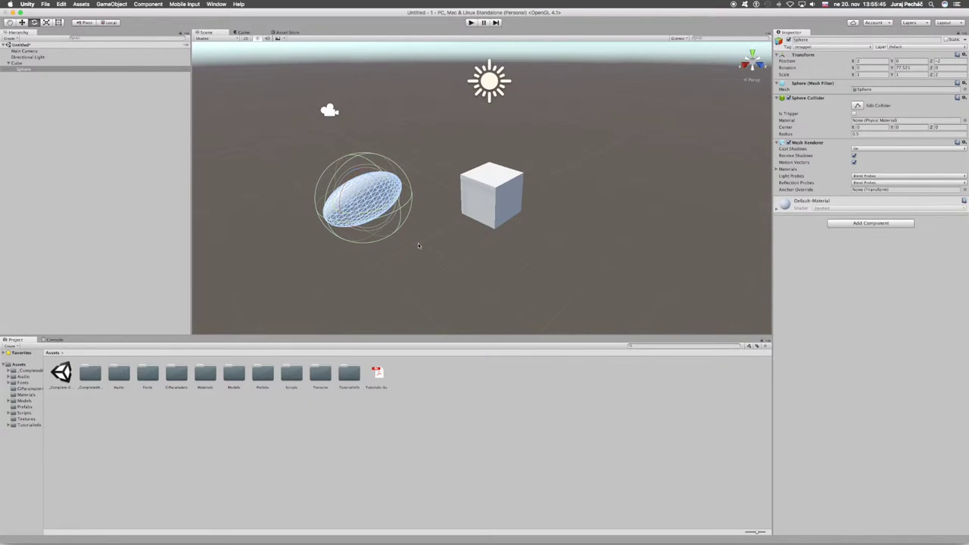
Open the _Complete-Game scene from Assets in the Game view, choosing Don't Save.
{"action": "left_click", "coordinate": [244, 32]}
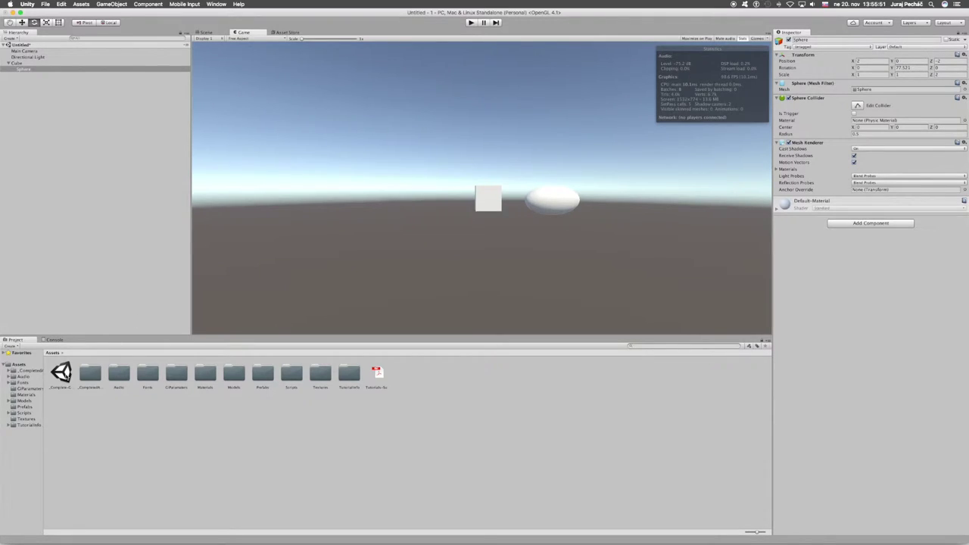
{"action": "double_click", "coordinate": [61, 372]}
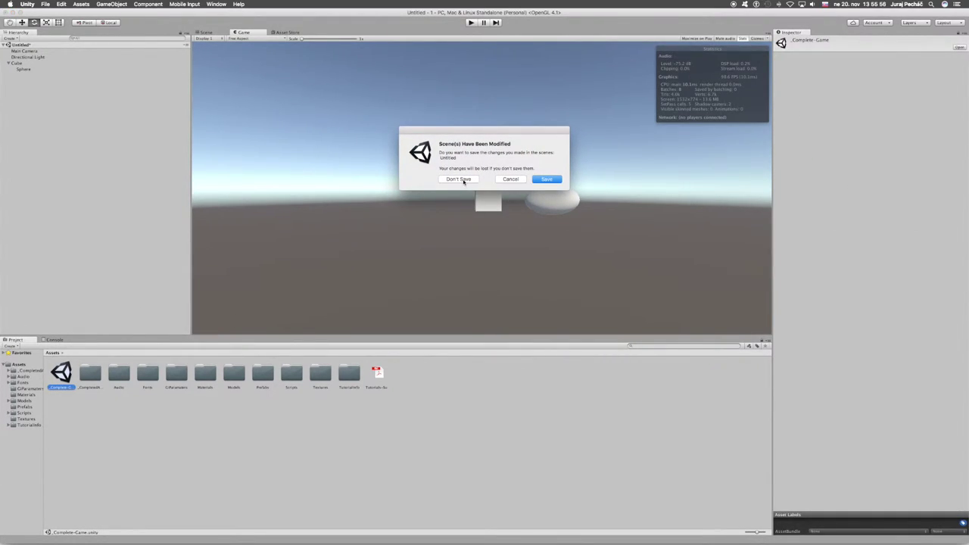
{"action": "left_click", "coordinate": [459, 179]}
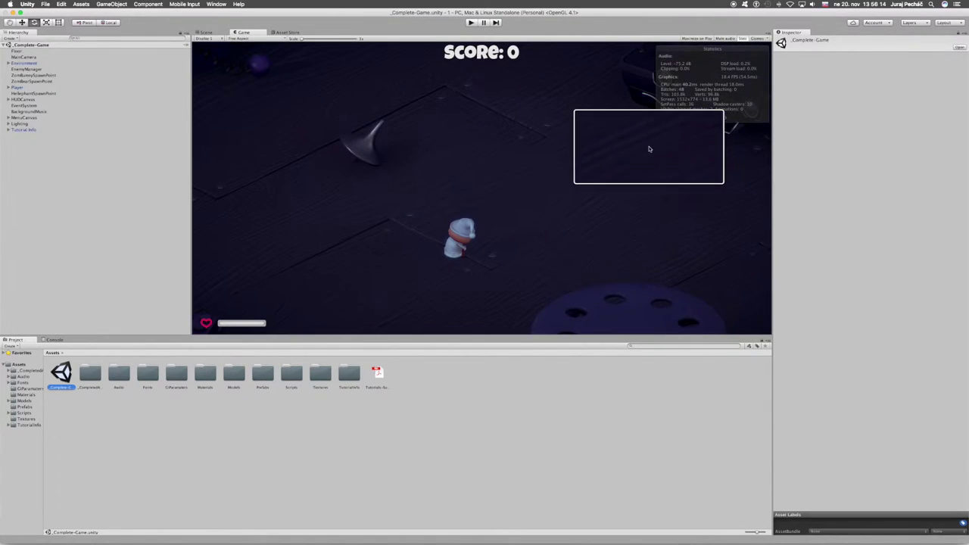
Play the Survival Shooter via PLAY NOW on its start screen, then turn off the Stats overlay.
{"action": "left_click", "coordinate": [746, 41]}
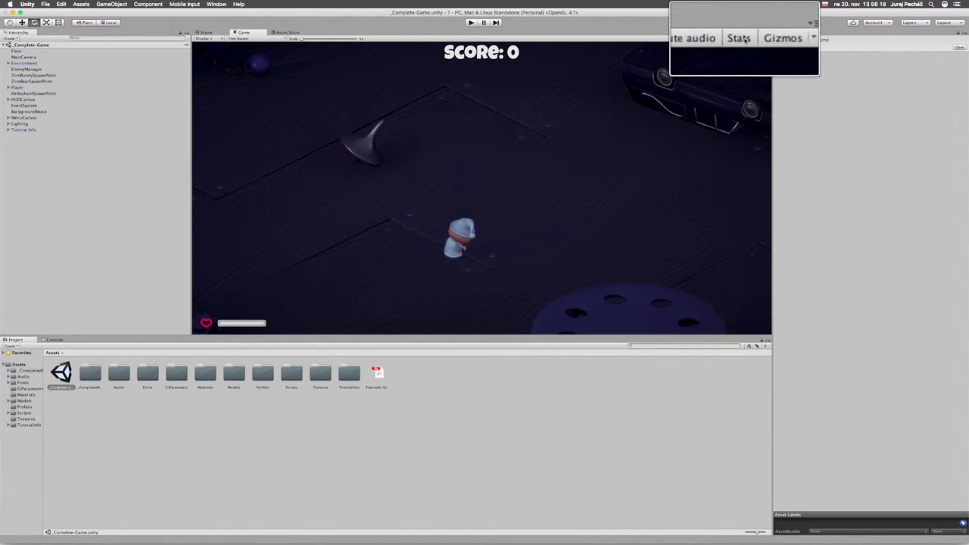
{"action": "left_click", "coordinate": [745, 40]}
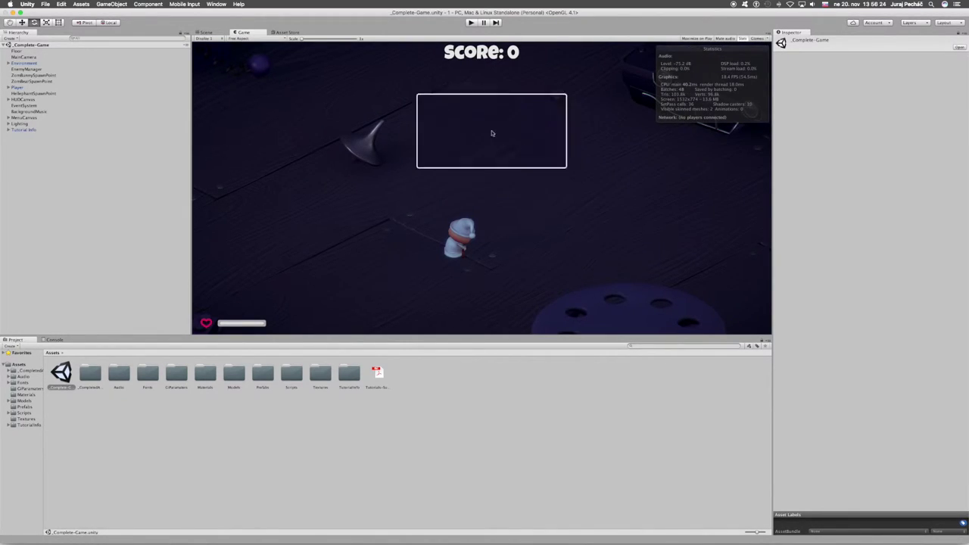
{"action": "left_click", "coordinate": [470, 22]}
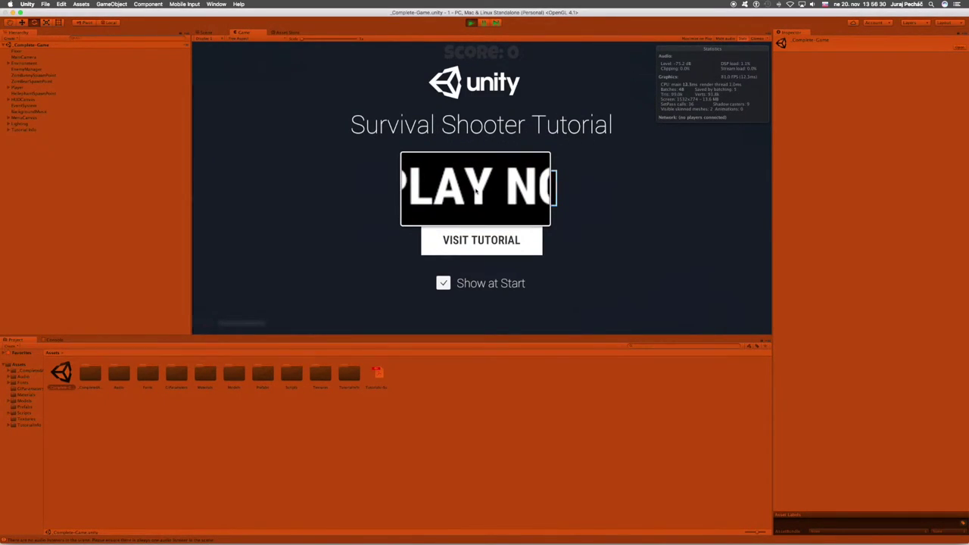
{"action": "left_click", "coordinate": [475, 193]}
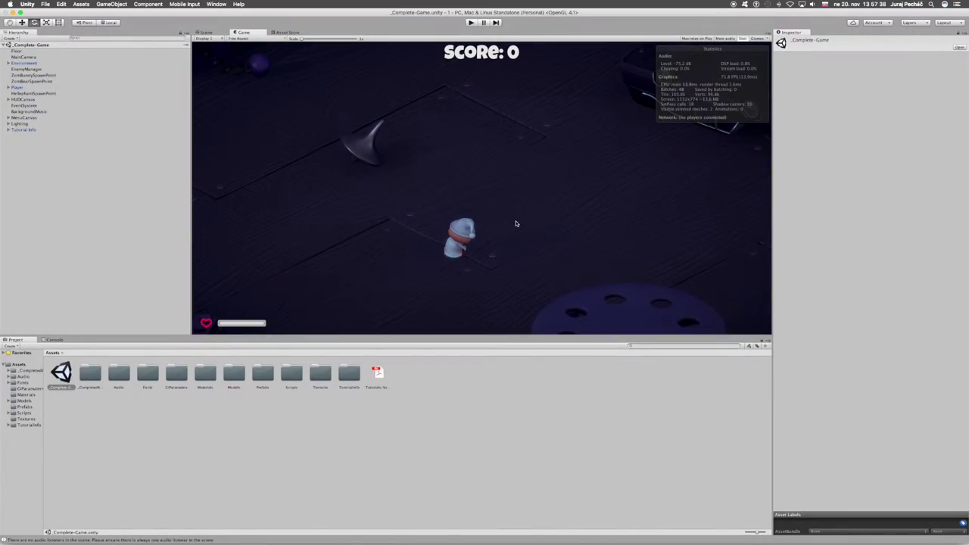
{"action": "left_click", "coordinate": [741, 39]}
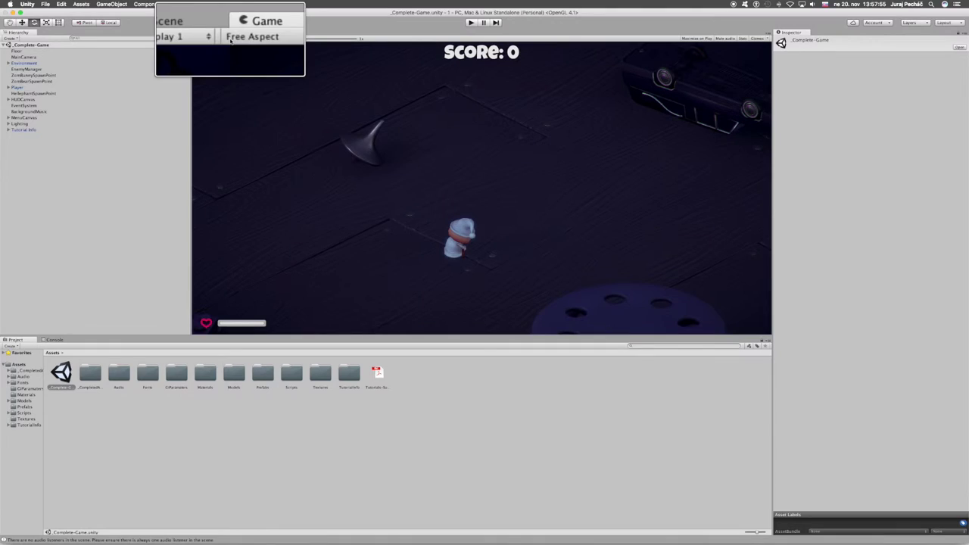
Switch the Game view aspect ratio from Free Aspect to 16:9, then to 3:2.
{"action": "left_click", "coordinate": [261, 38]}
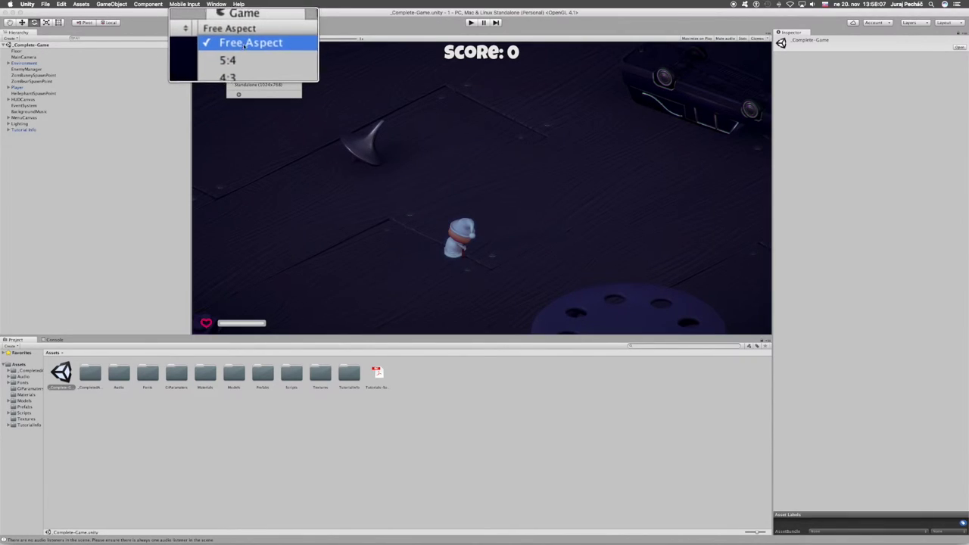
{"action": "left_click", "coordinate": [238, 77]}
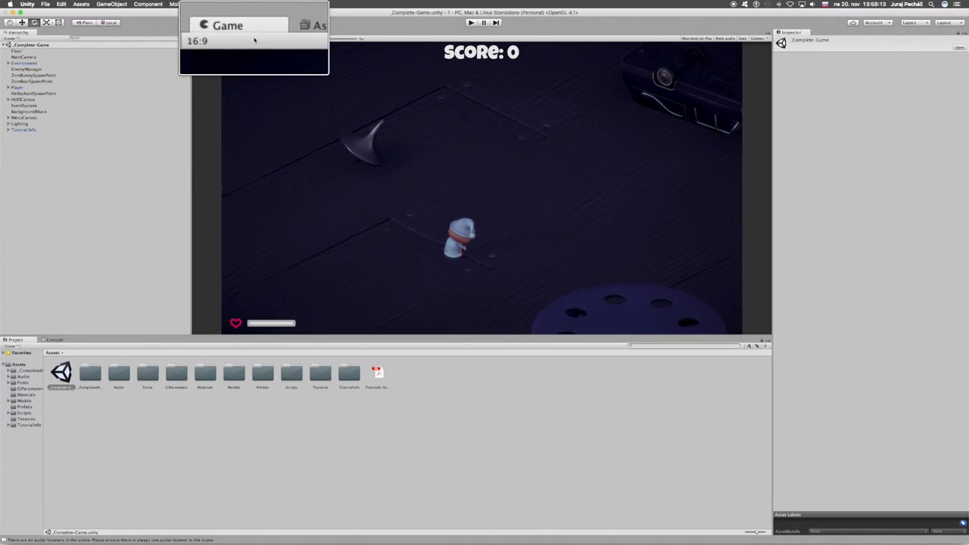
{"action": "left_click", "coordinate": [273, 39]}
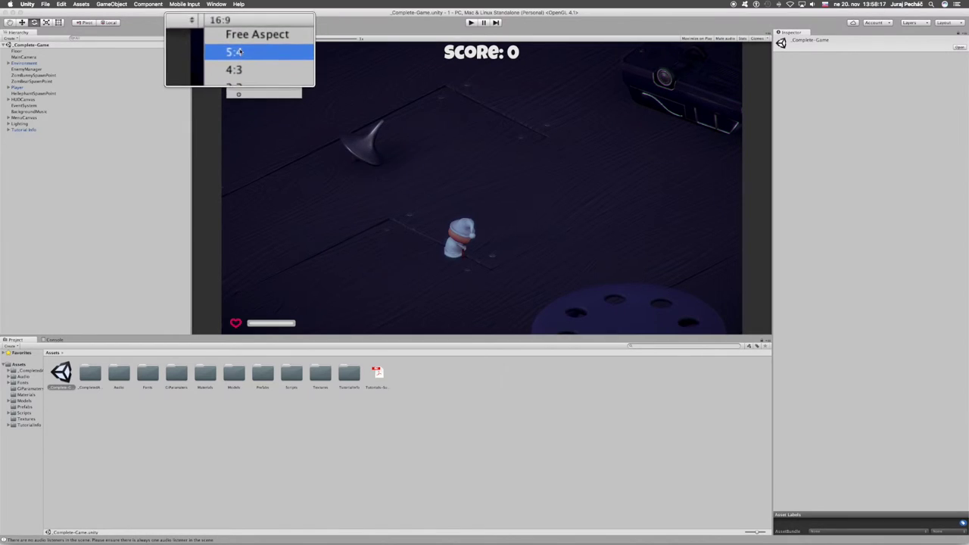
{"action": "left_click", "coordinate": [237, 67]}
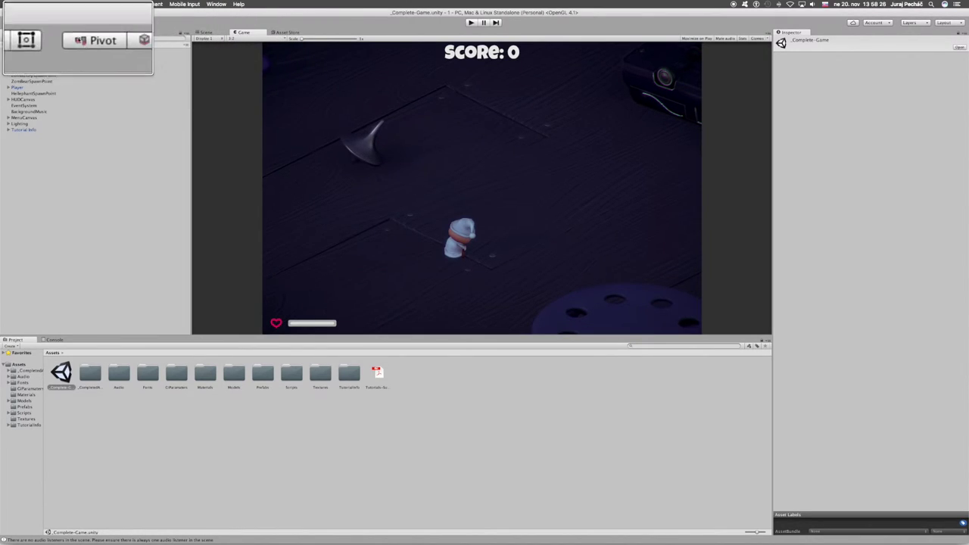
{"action": "left_click", "coordinate": [67, 5]}
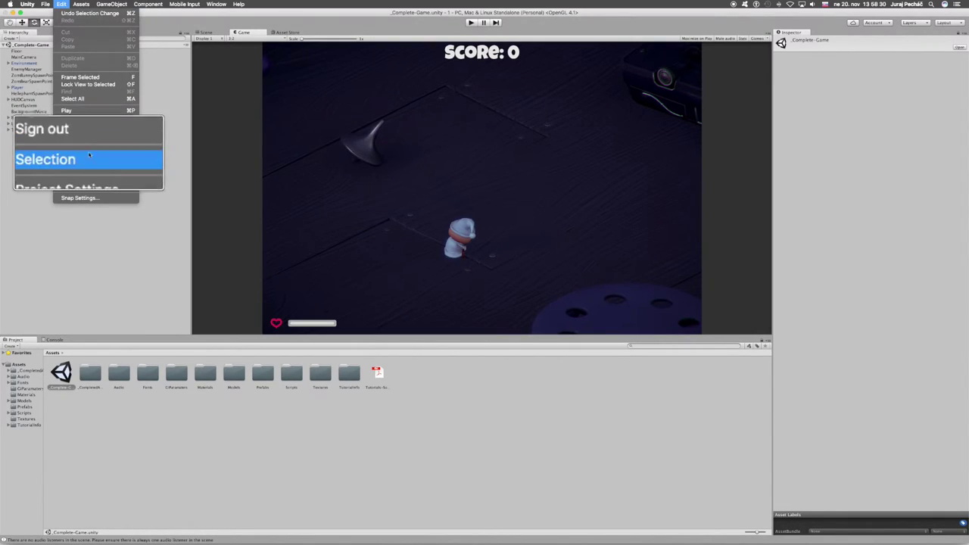
Open the Player Settings under Edit > Project Settings > Player.
{"action": "mouse_move", "coordinate": [83, 163]}
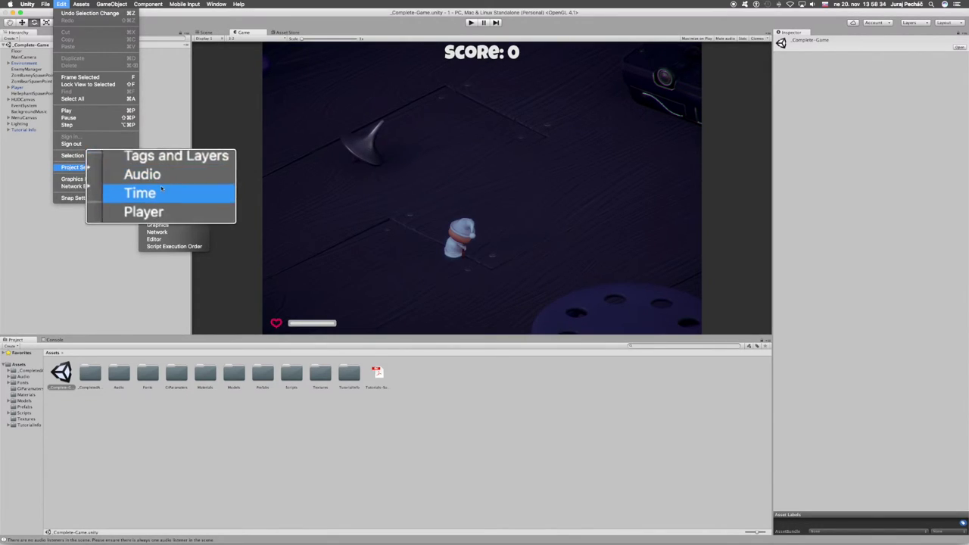
{"action": "left_click", "coordinate": [159, 199]}
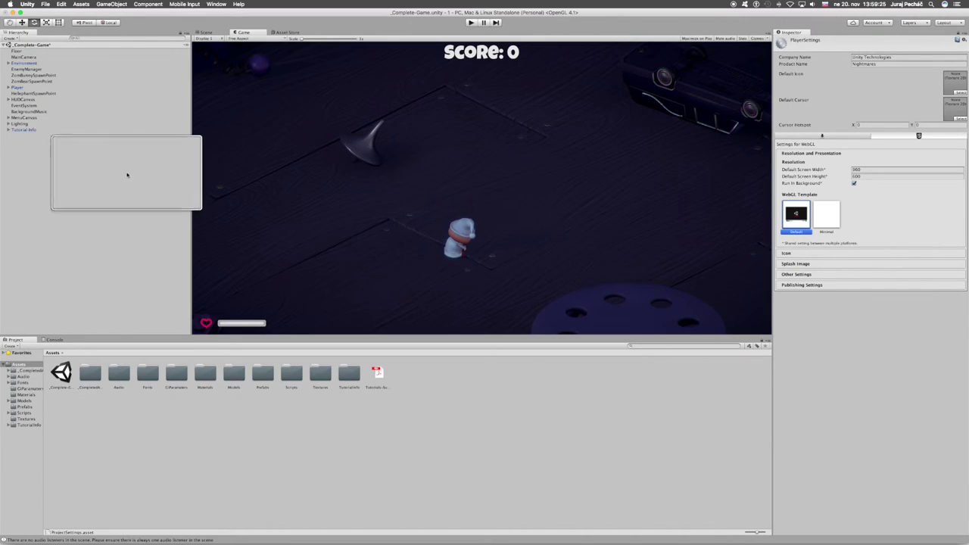
{"action": "left_click", "coordinate": [46, 4]}
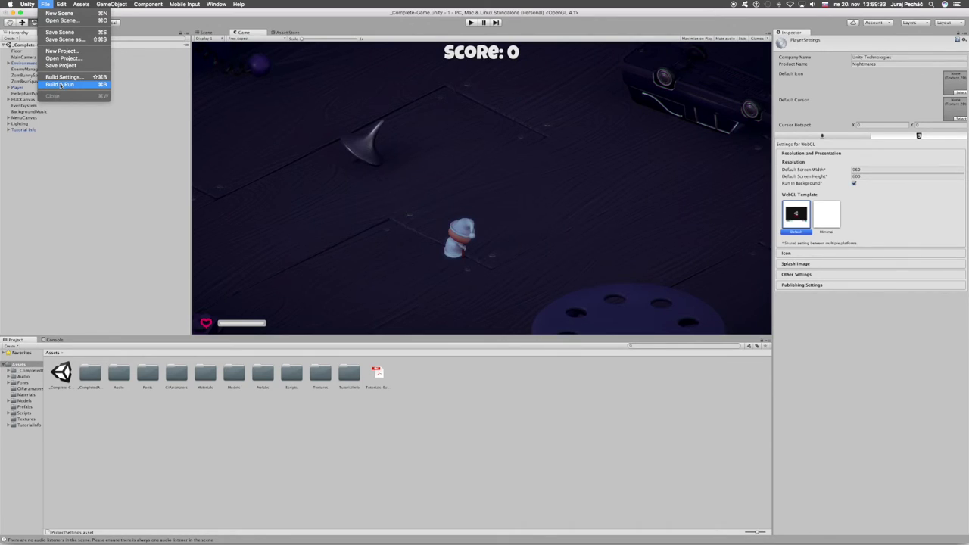
Open File > Build Settings and select WebGL in the Platform list.
{"action": "left_click", "coordinate": [63, 77]}
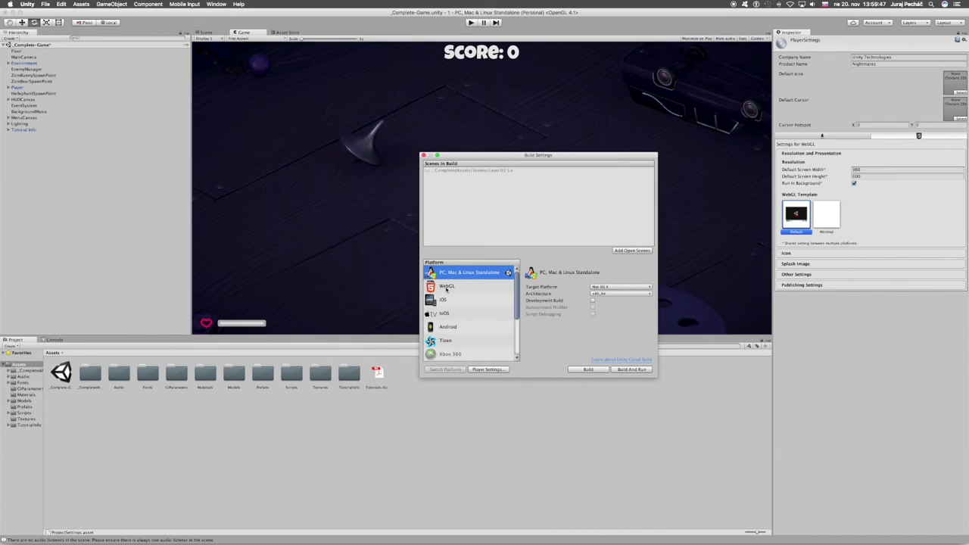
{"action": "left_click", "coordinate": [445, 286]}
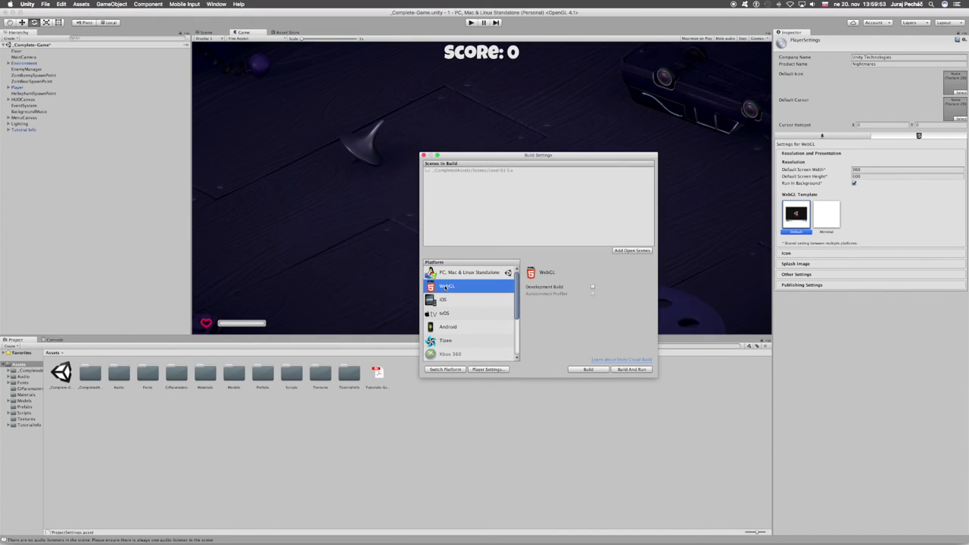